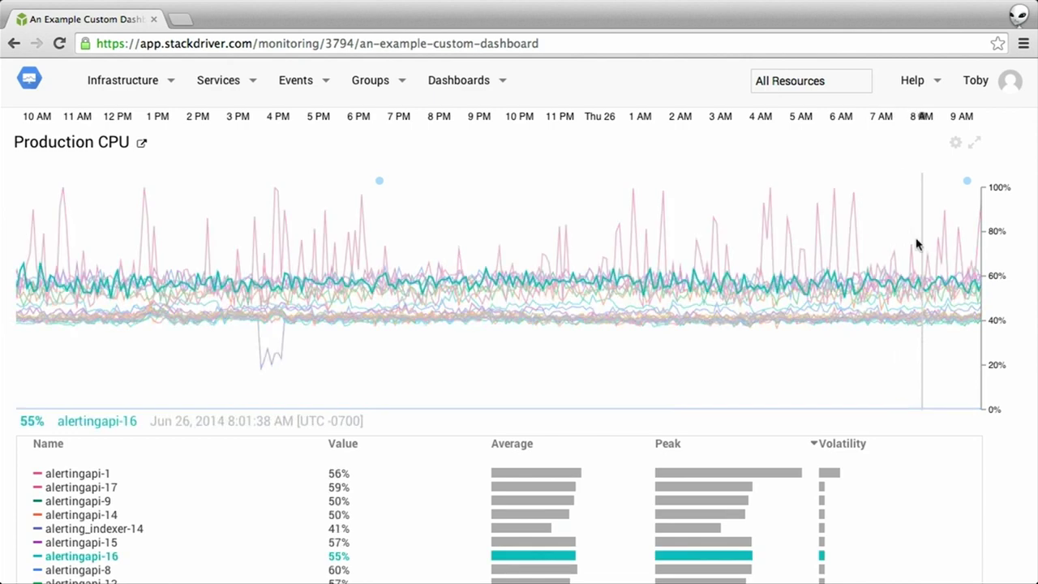
Switch the Production CPU chart to X-Ray Mode.
click(957, 146)
right_click(907, 170)
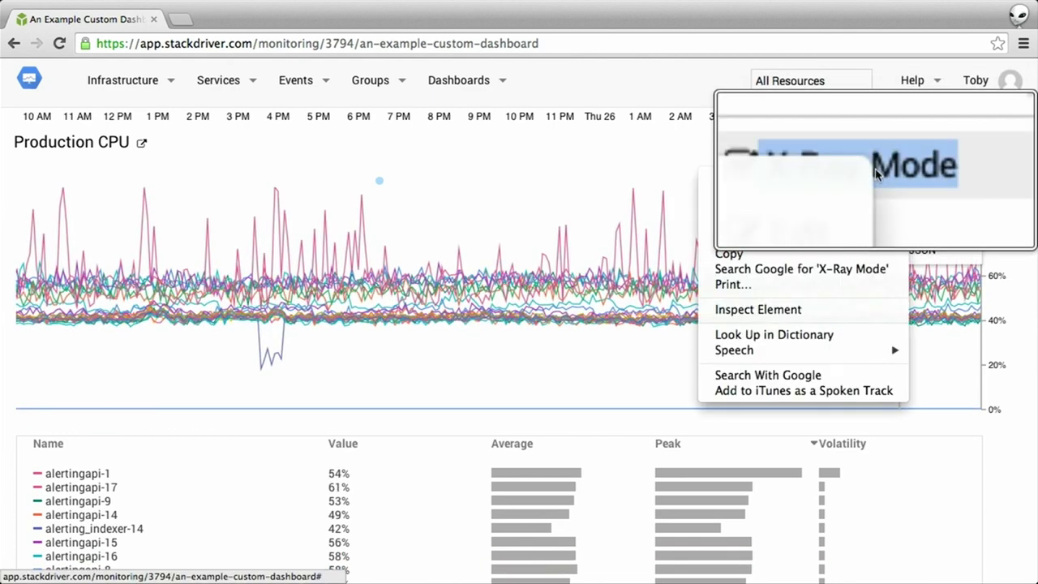
key(Escape)
click(909, 174)
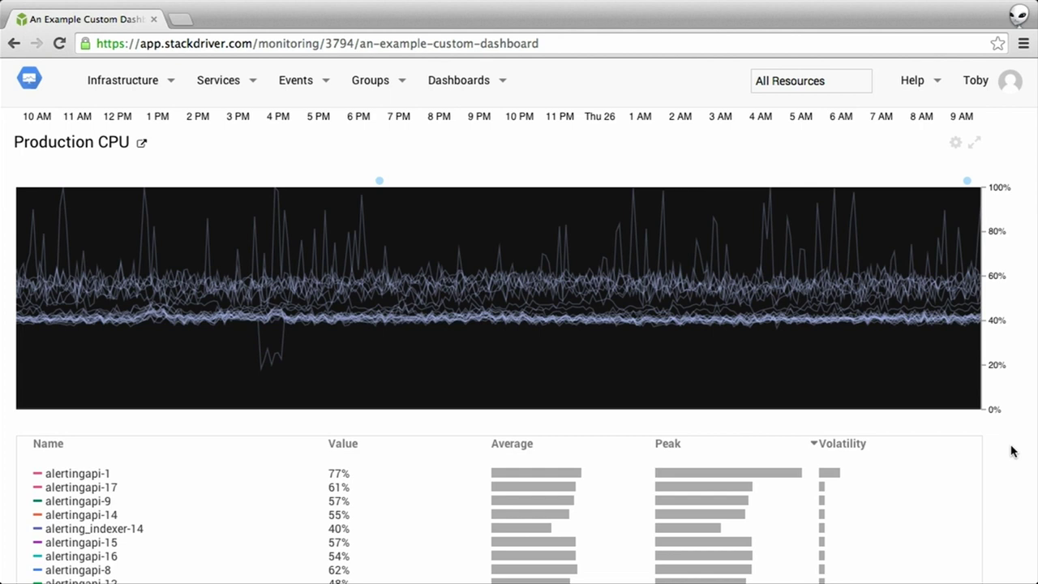
Toggle the sort order of the Production CPU resource table by volatility.
click(844, 450)
click(844, 446)
mouse_move(831, 479)
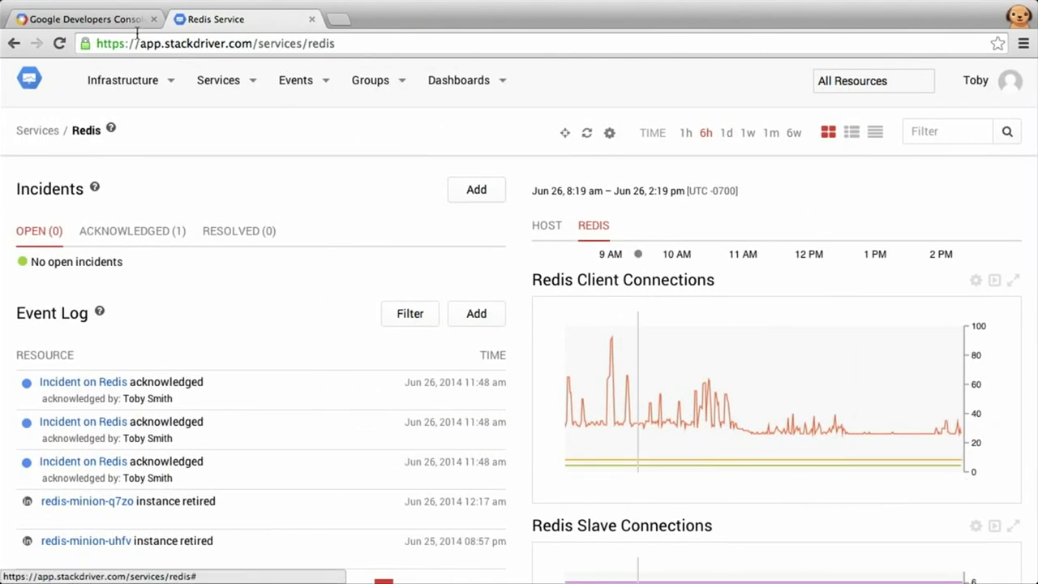
Switch to the Google Developers Console, show the Compute Engine logs, and briefly stream new entries live.
click(108, 21)
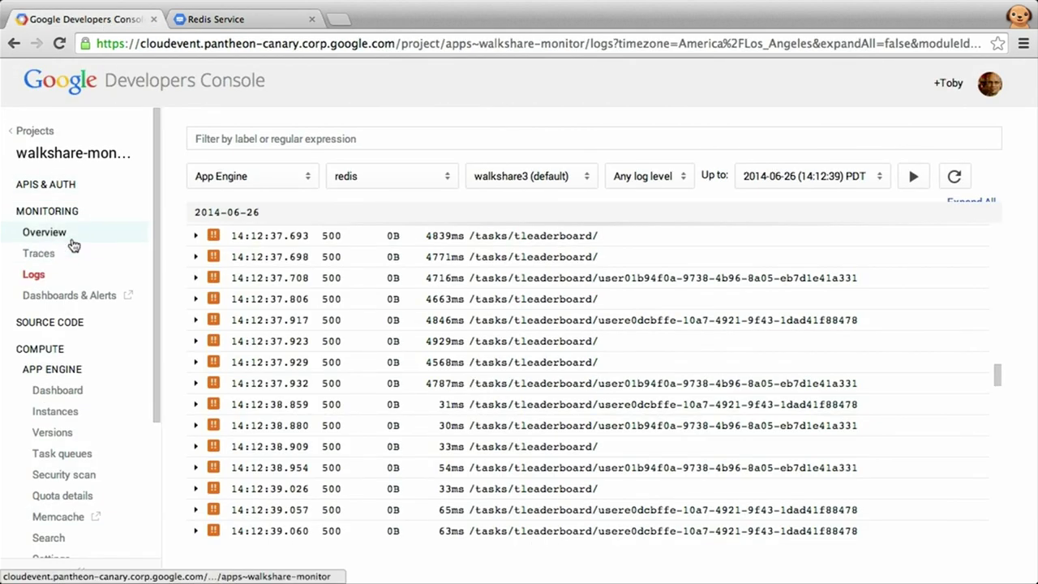
click(210, 180)
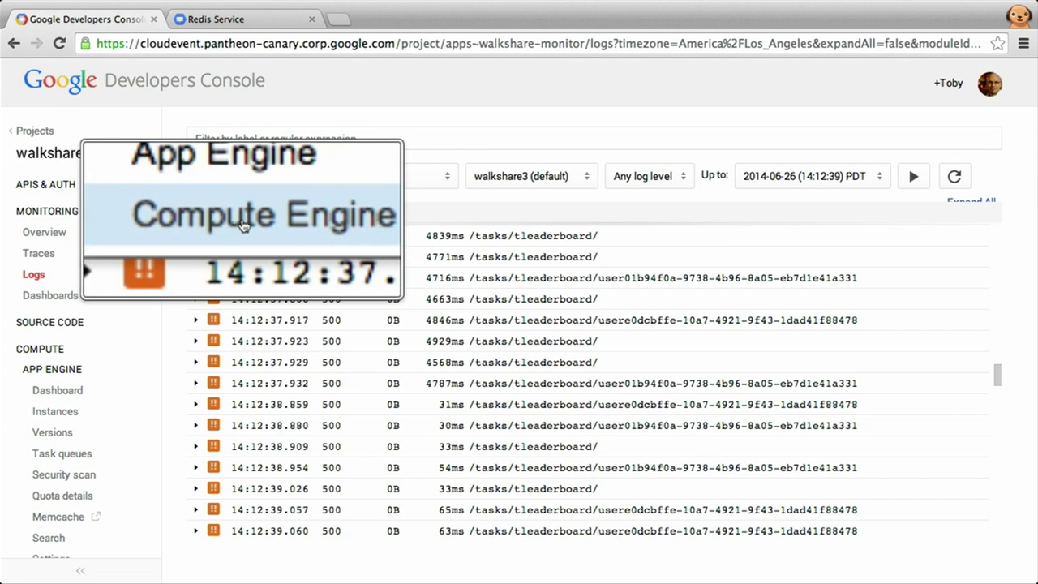
click(243, 220)
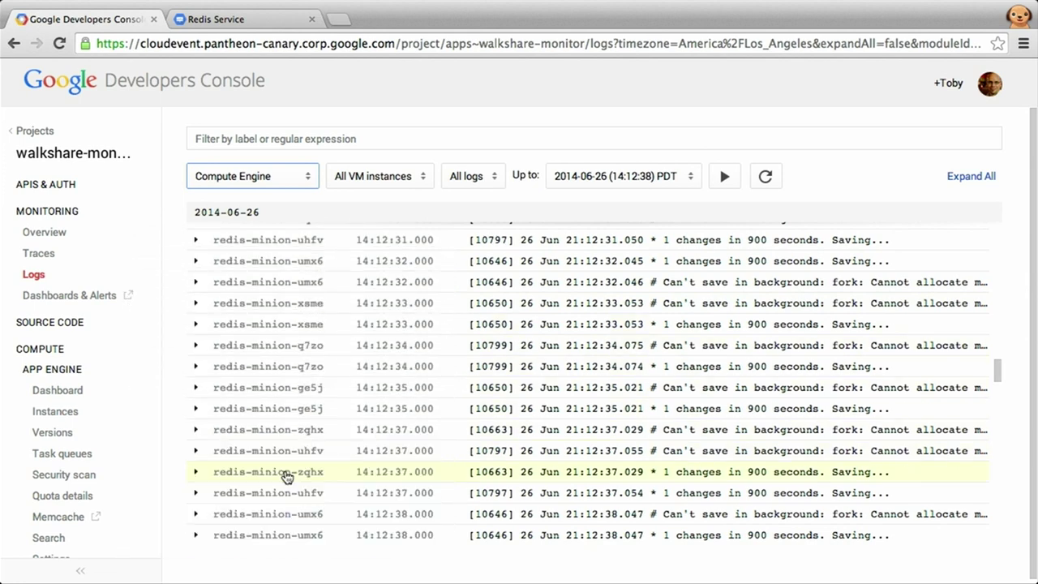
click(724, 180)
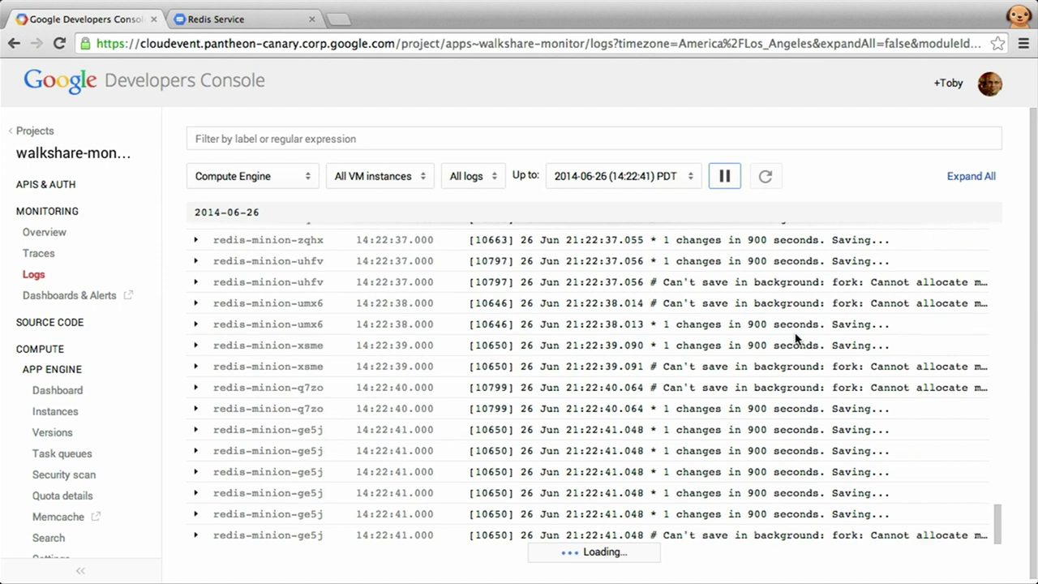
click(727, 180)
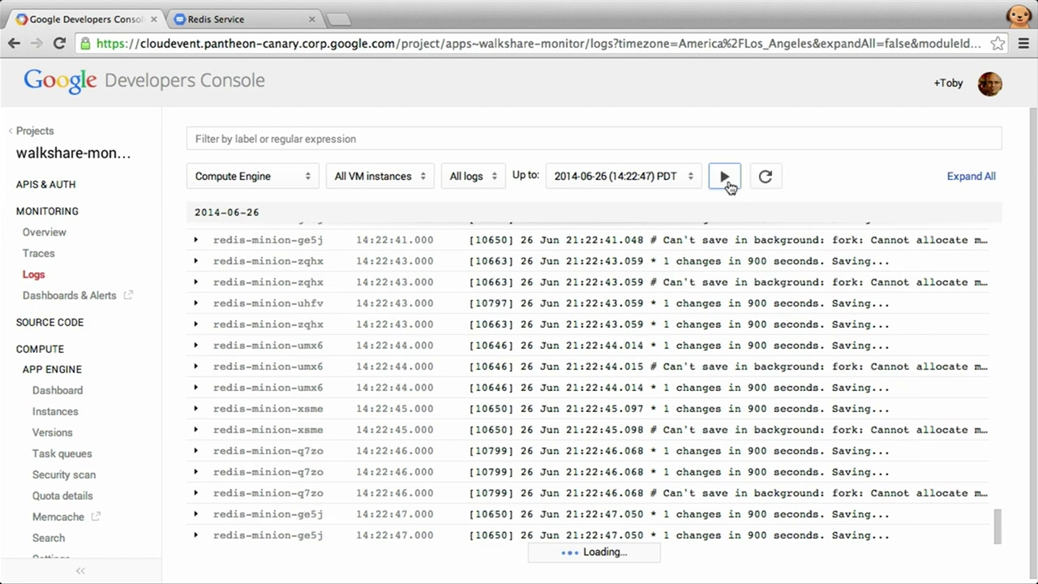
Return to Stackdriver and start a new alerting policy named "Mo Redis!".
click(273, 25)
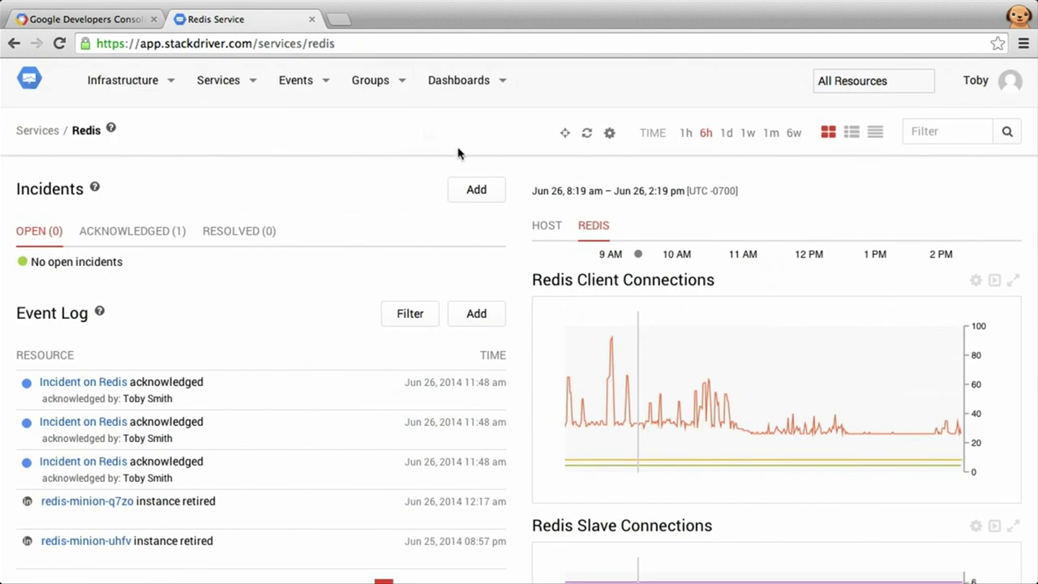
click(296, 84)
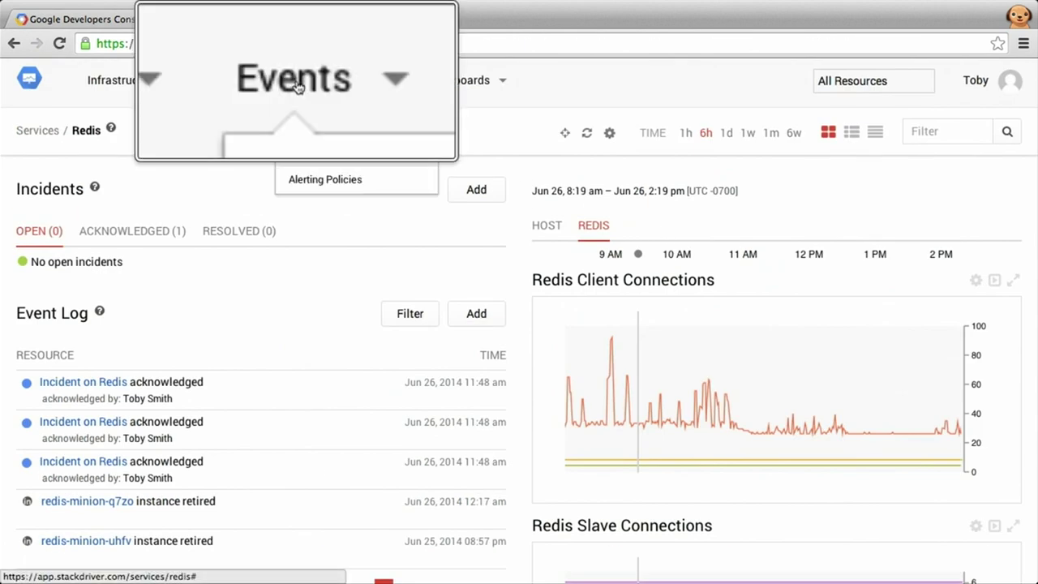
click(317, 181)
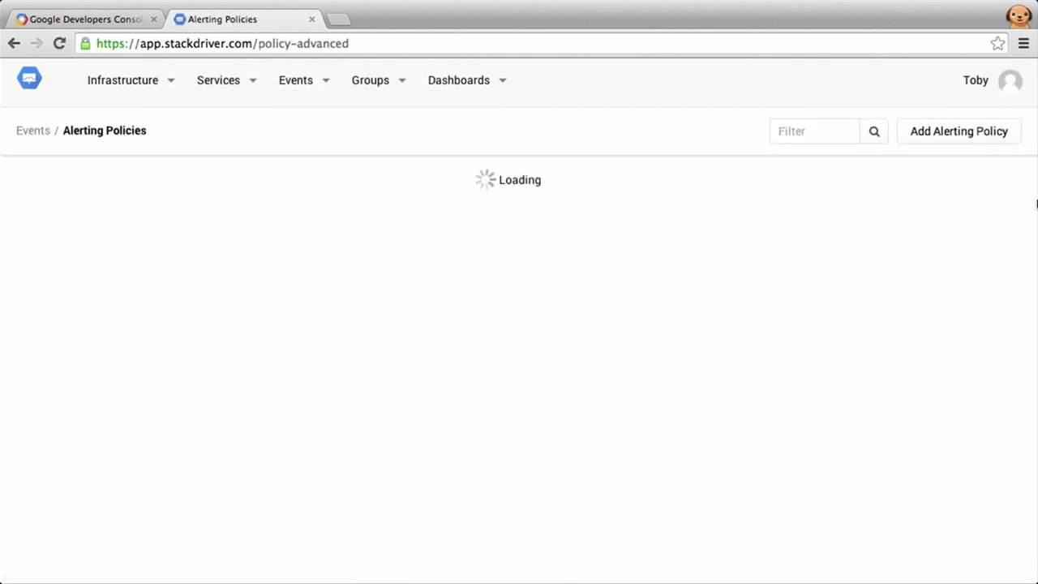
click(963, 139)
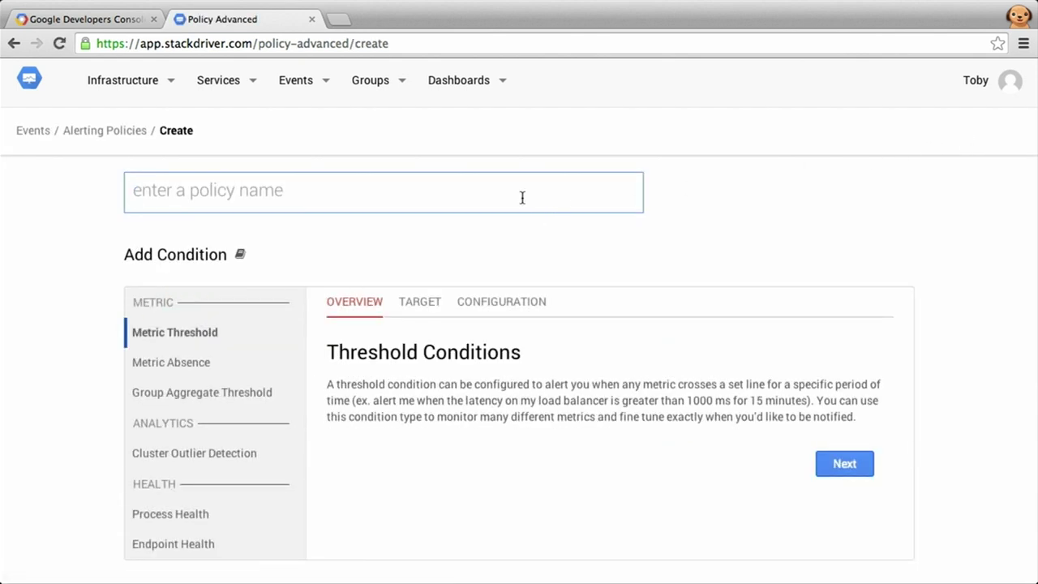
text(Mo Redis!)
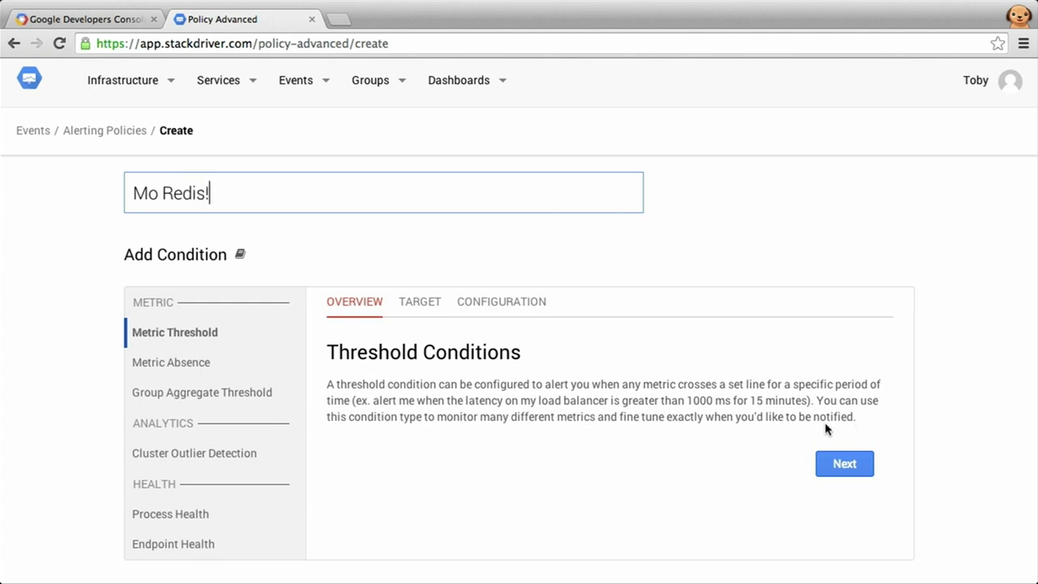
Target the Metric Threshold condition at the Redis group of instances.
click(853, 463)
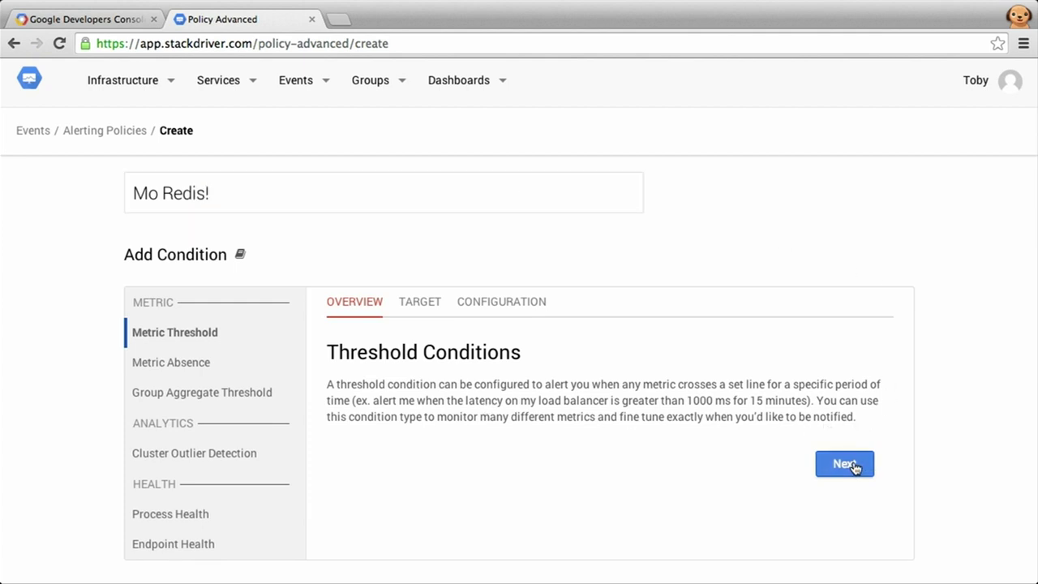
click(419, 450)
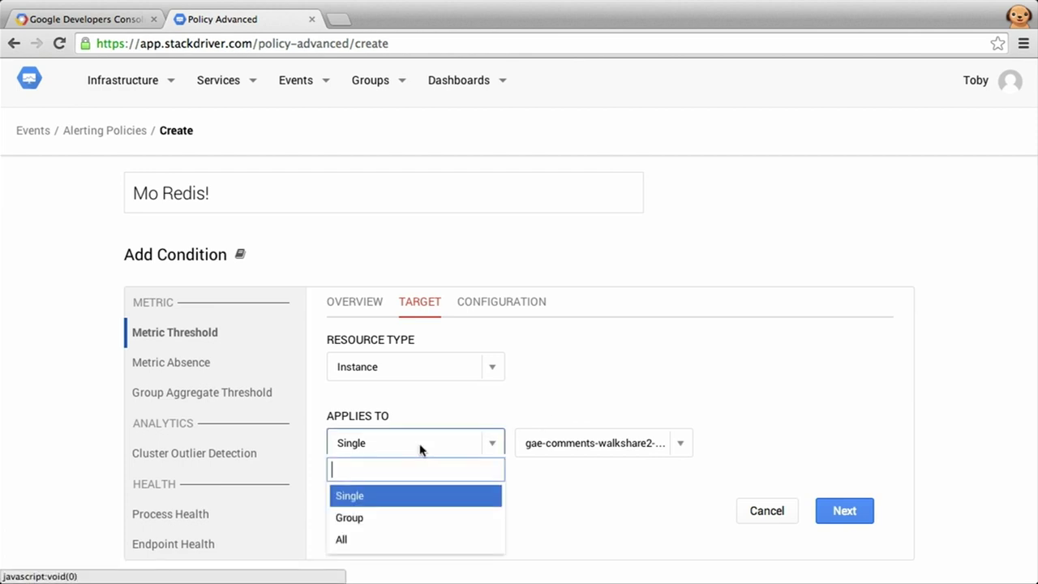
click(391, 523)
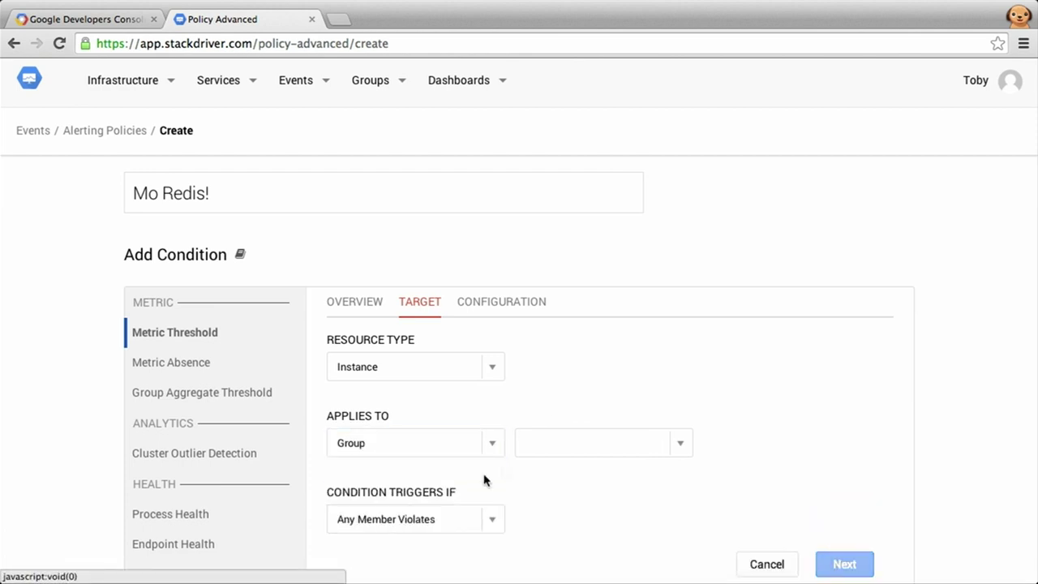
click(568, 437)
click(562, 497)
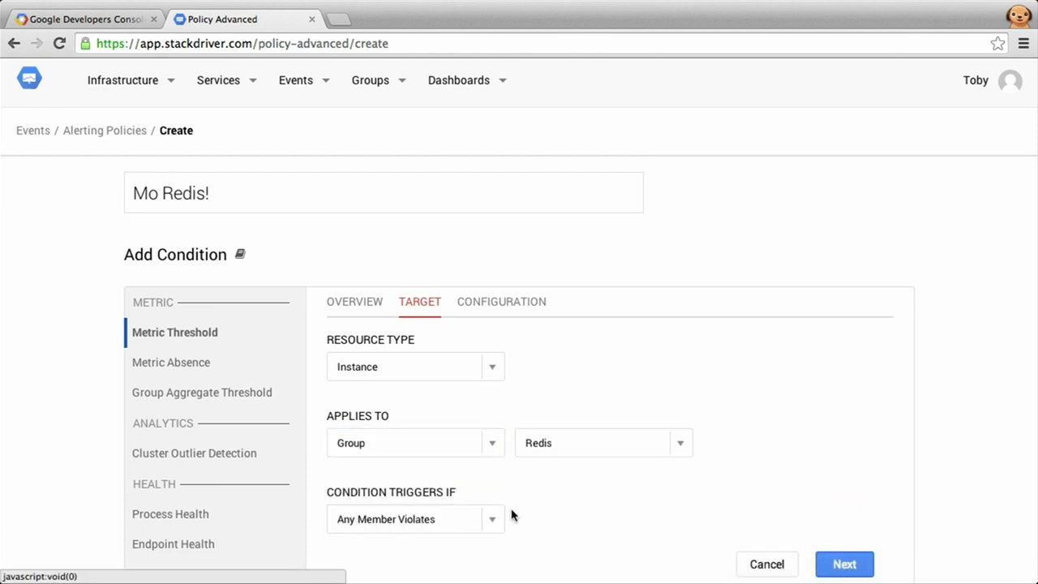
Make the condition trigger when Percent of Members Violate is at least 33.
scroll(560, 515, down, 2)
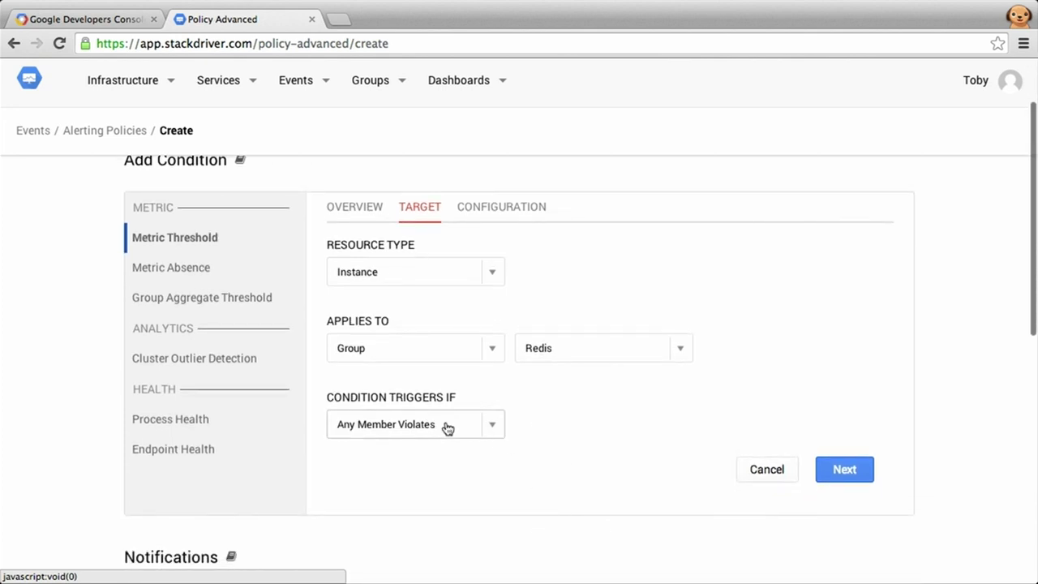
click(444, 425)
click(421, 503)
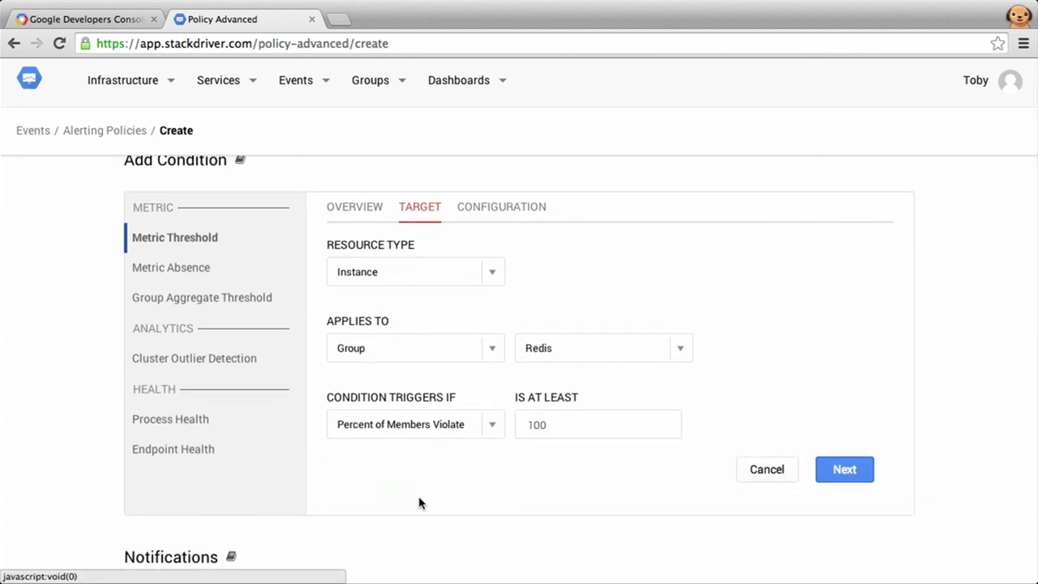
click(533, 427)
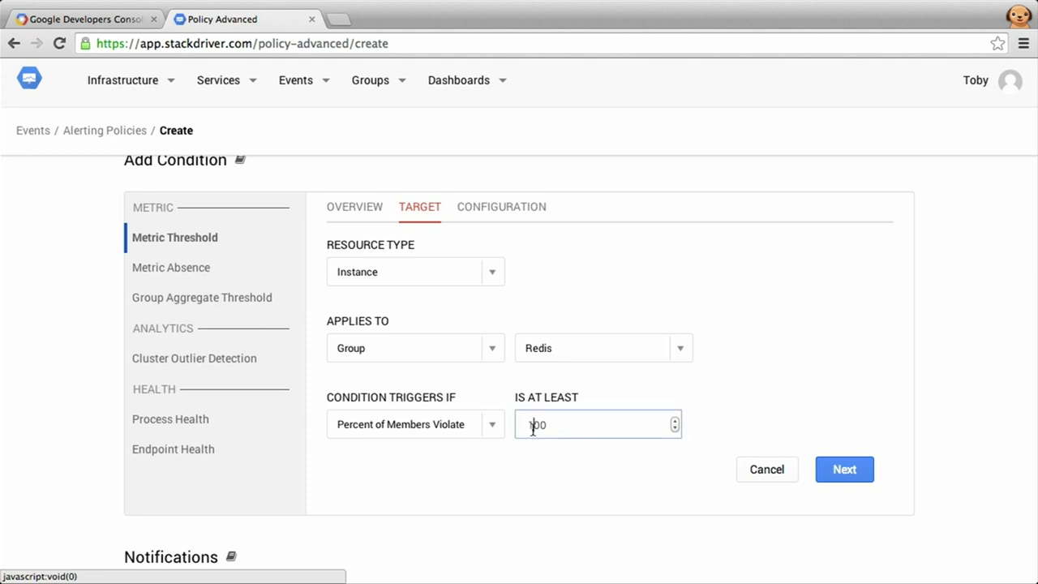
double_click(533, 427)
text(33)
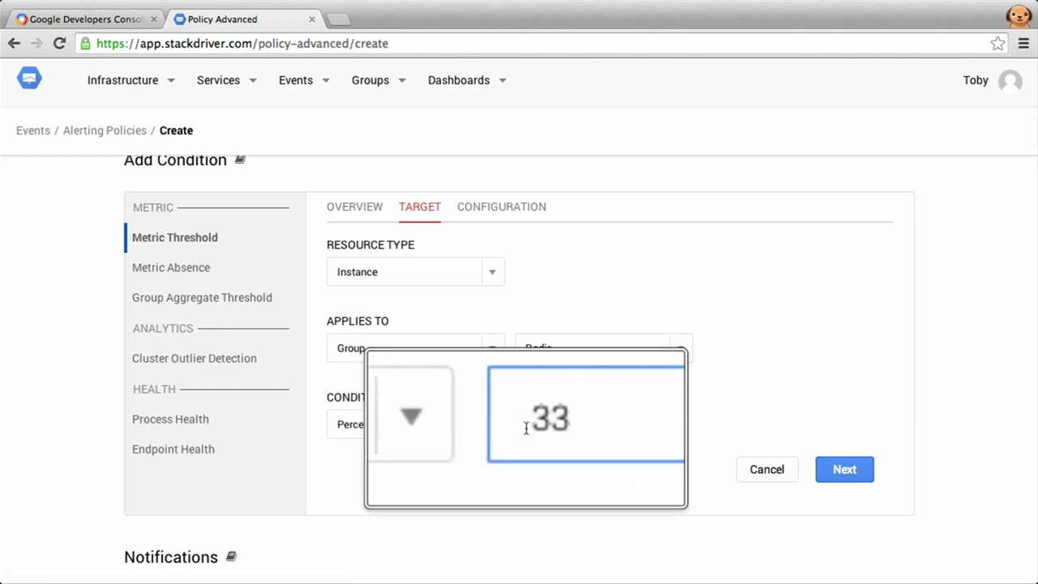
Set the CPU (agent) threshold to above 50 percent for 5 minutes and save the condition.
click(844, 468)
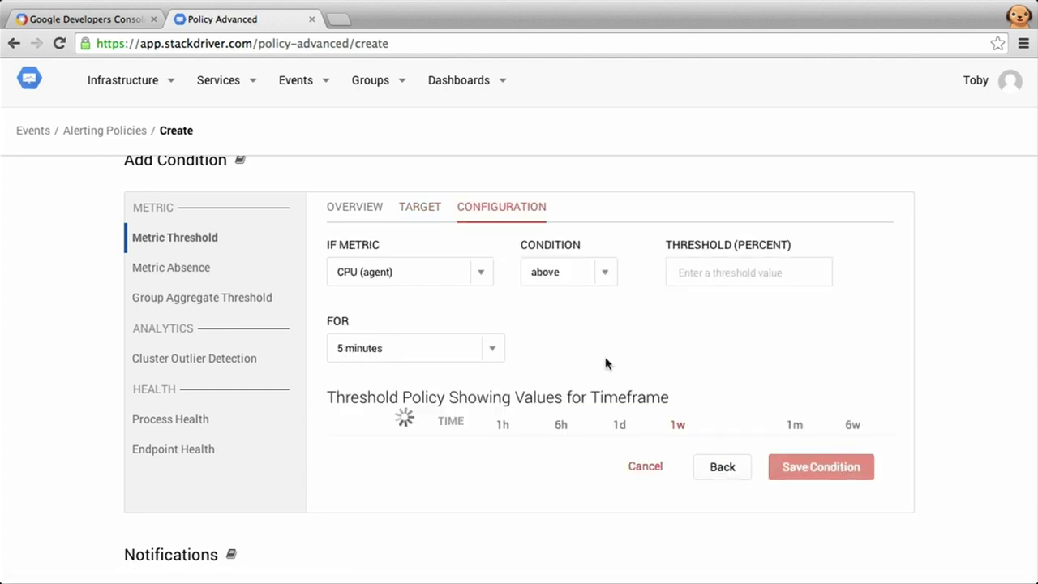
click(702, 268)
text(0)
key(BackSpace)
text(50)
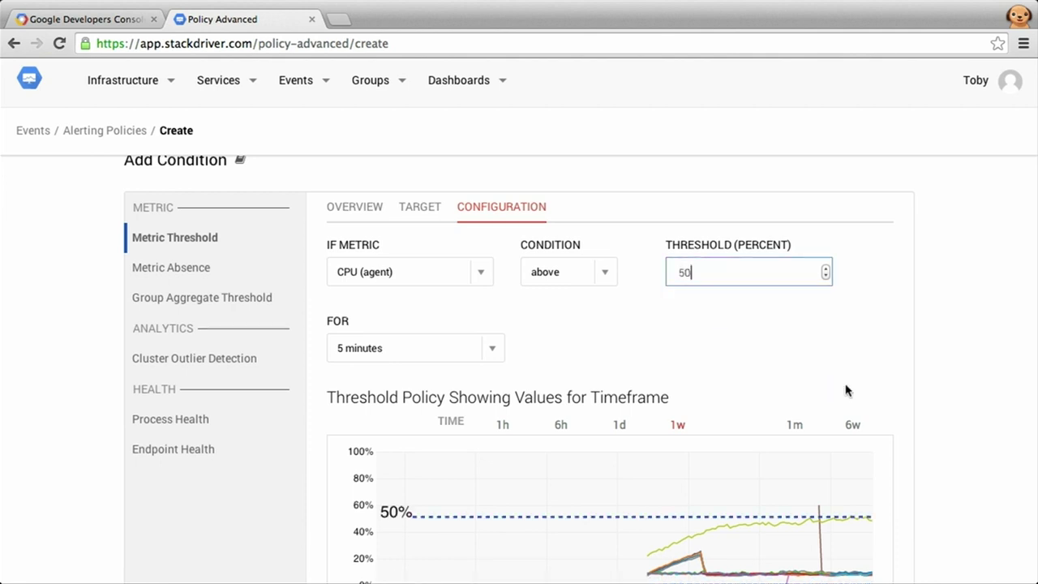
scroll(846, 393, down, 3)
click(841, 463)
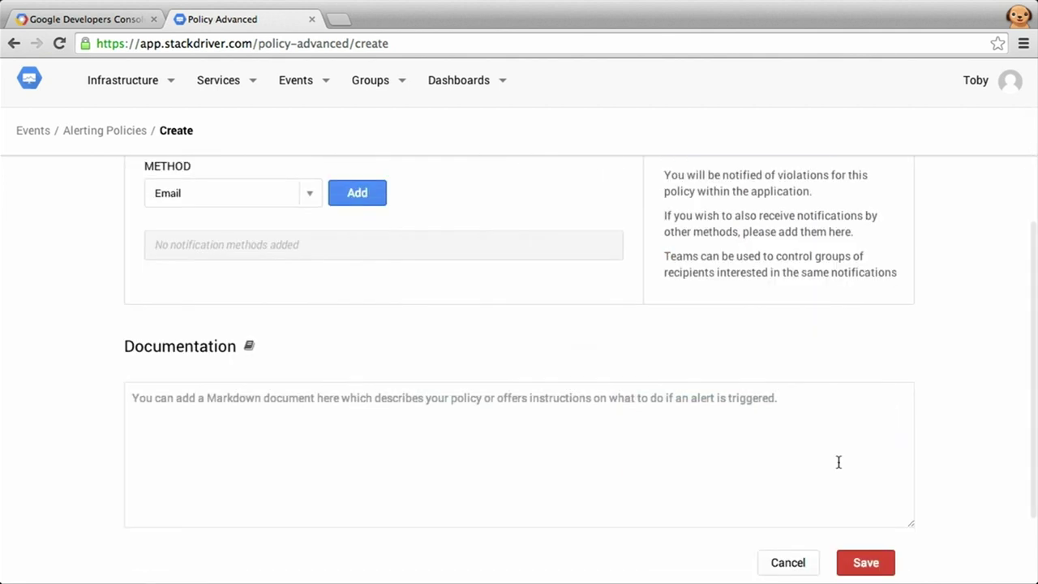
Add a second condition to the policy, choosing Group Aggregate Threshold as its type.
scroll(851, 367, up, 4)
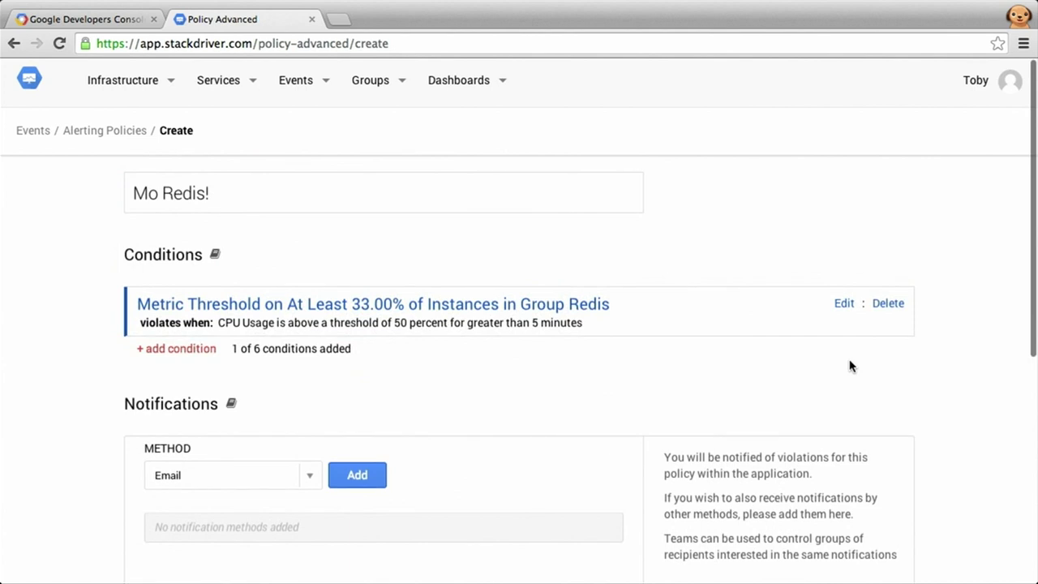
click(177, 357)
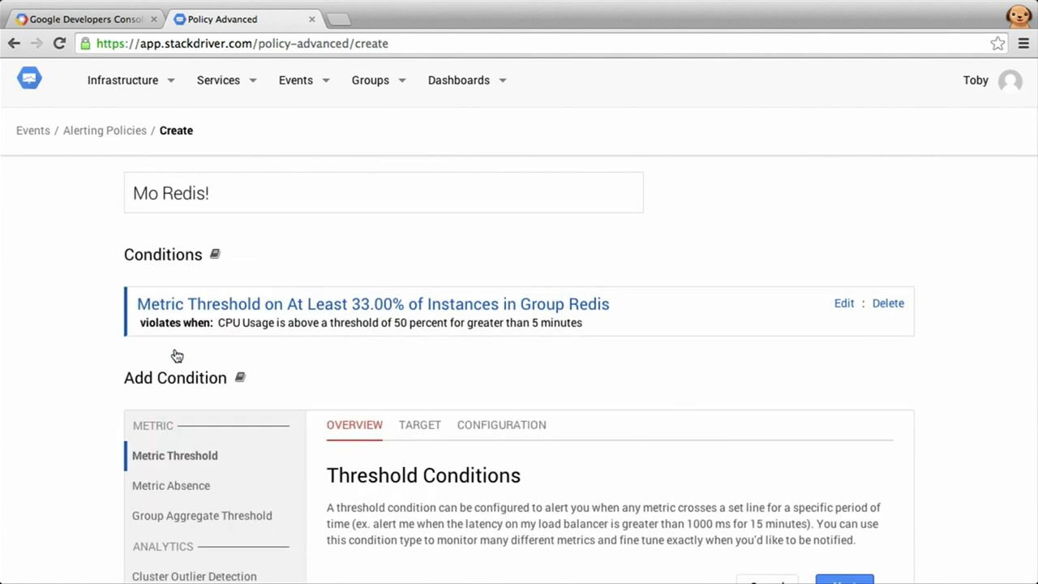
scroll(631, 436, down, 2)
scroll(631, 436, down, 1)
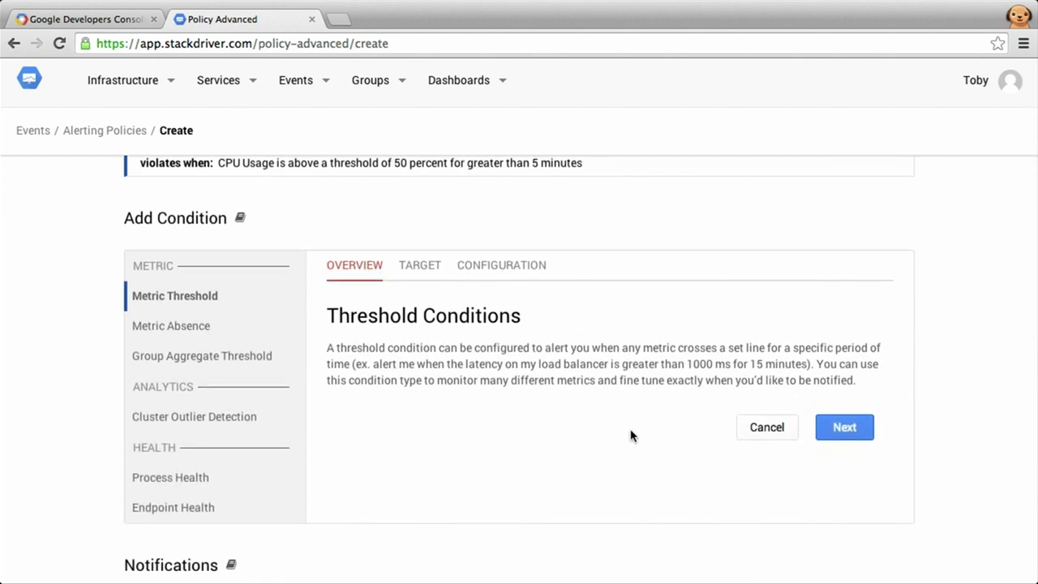
click(248, 359)
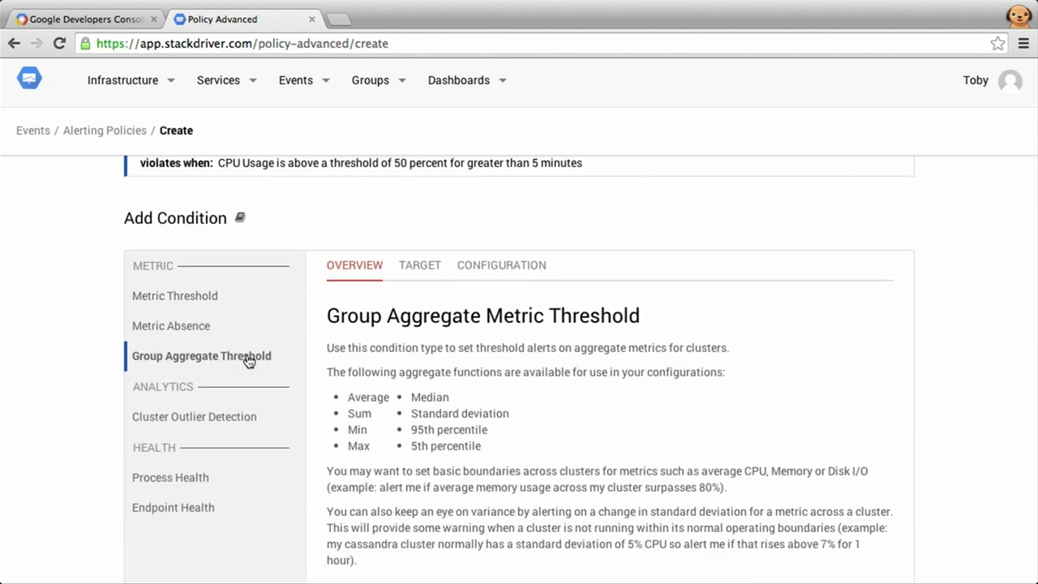
scroll(672, 384, down, 4)
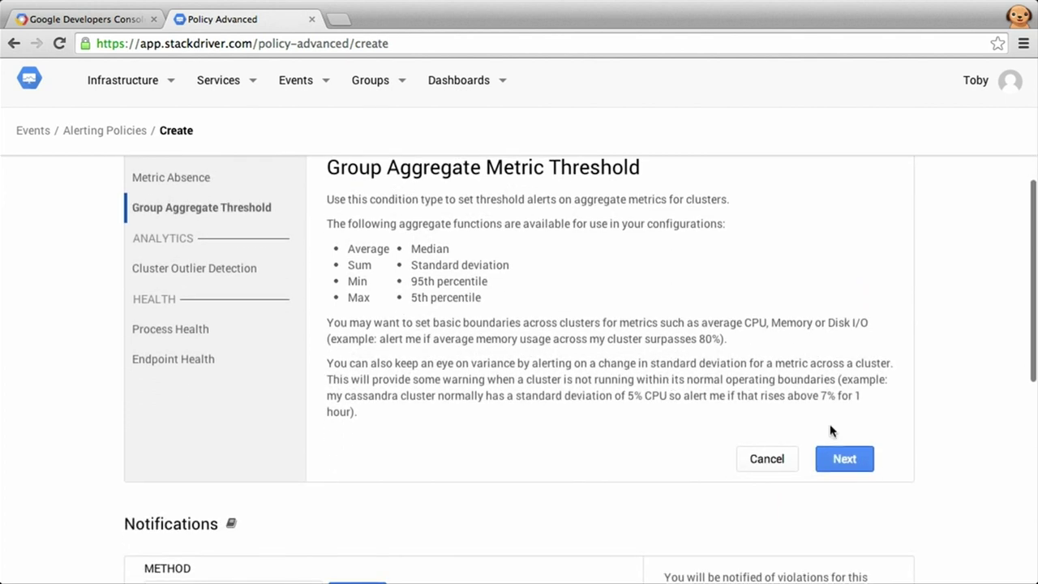
Apply the group aggregate condition to the Redis instance group and proceed to its configuration.
click(844, 459)
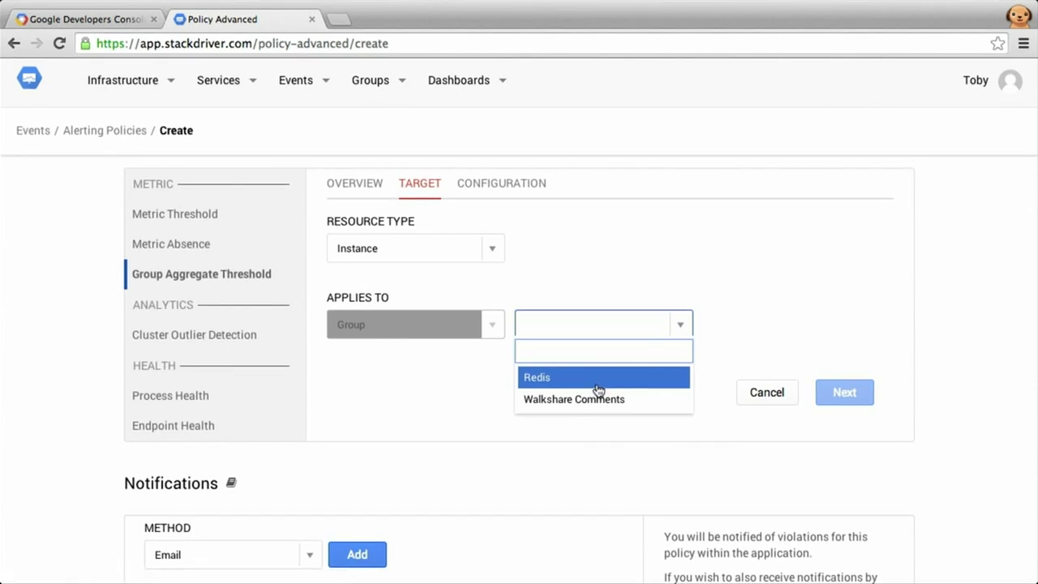
click(597, 383)
click(843, 393)
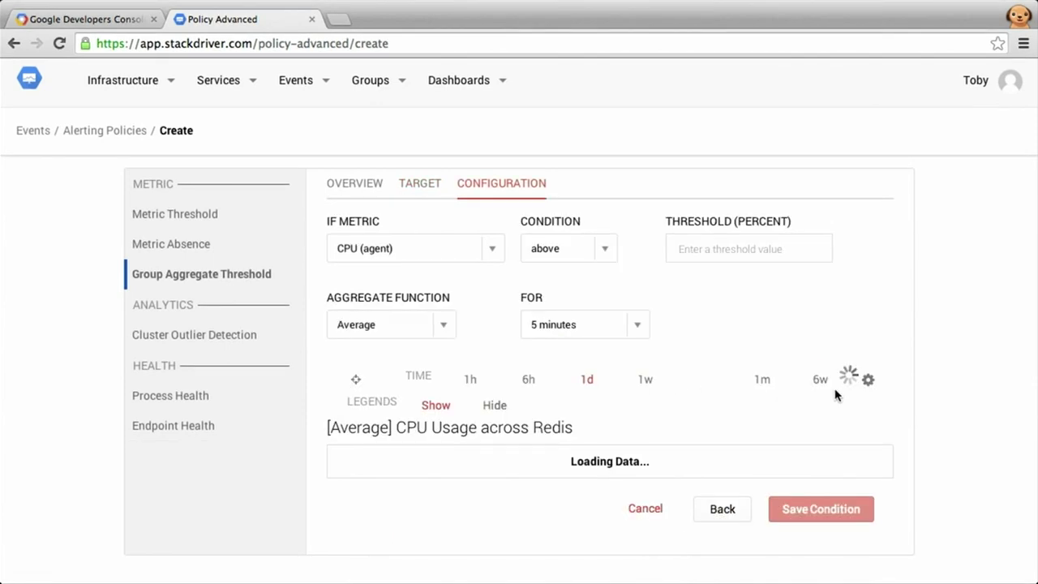
Show one month of data in the condition's chart and set the CPU (agent) threshold to above 40 percent.
click(713, 249)
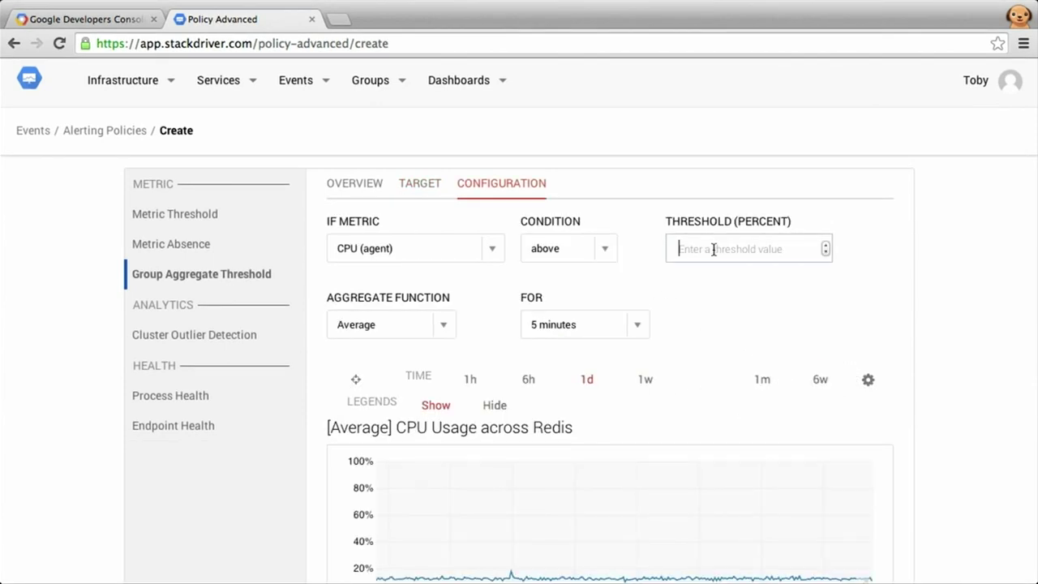
scroll(741, 289, down, 2)
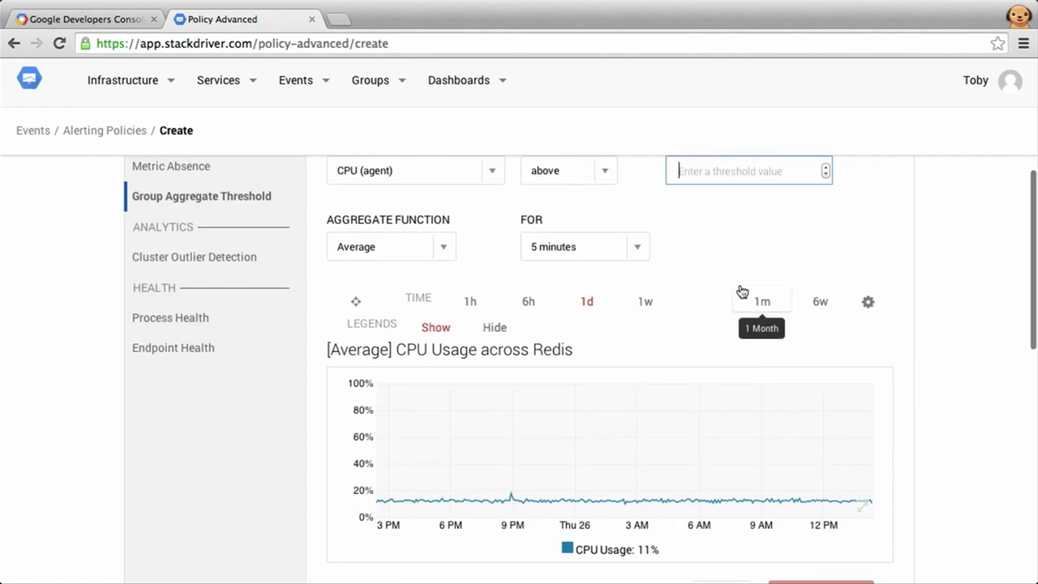
click(741, 291)
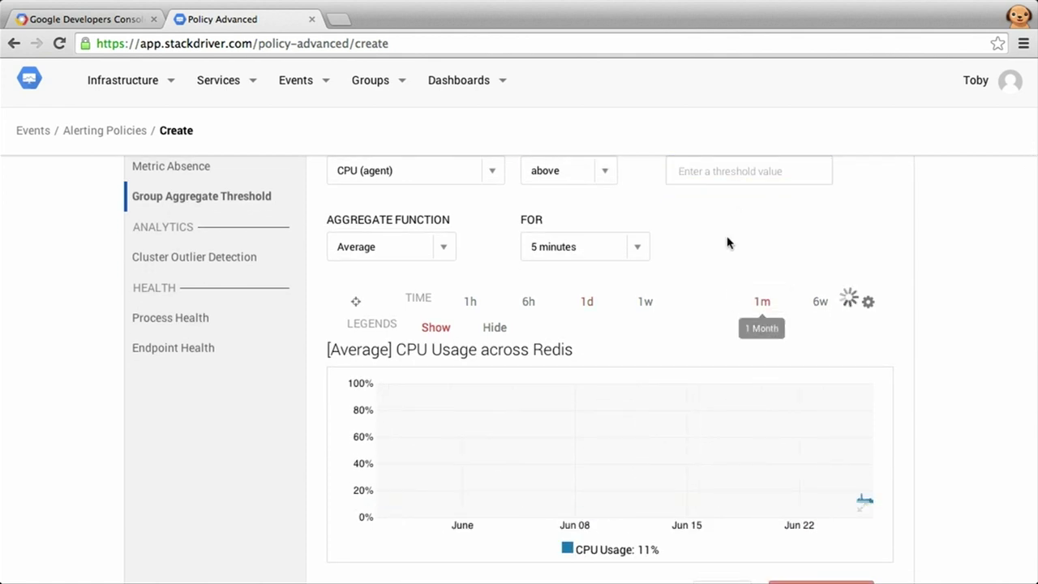
click(718, 170)
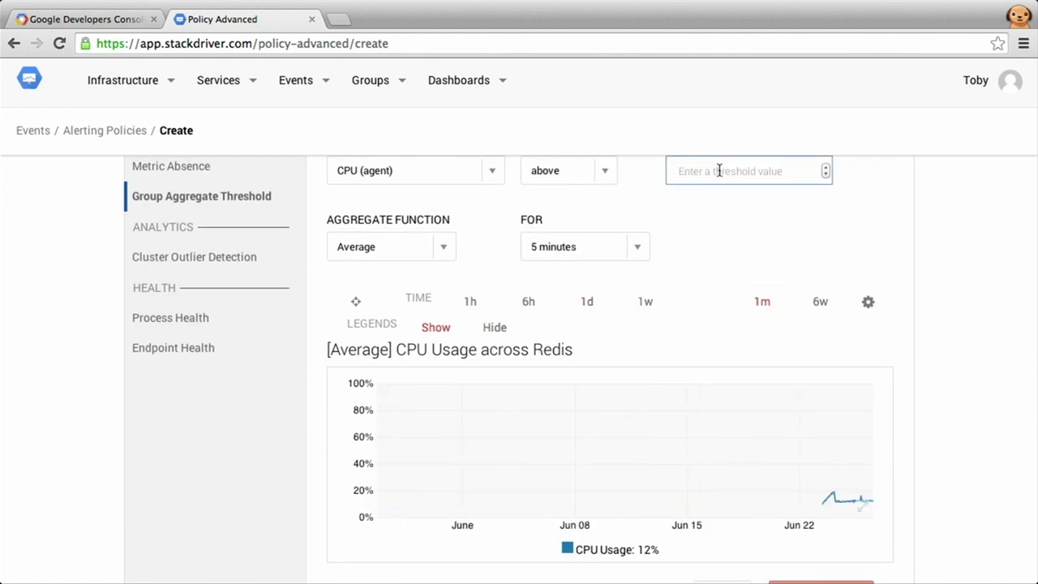
text(40)
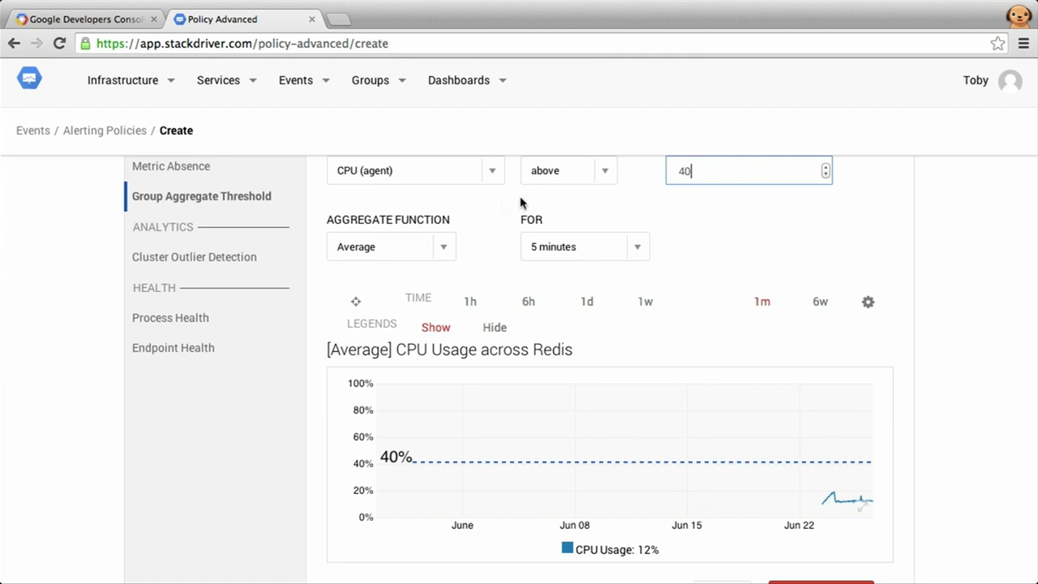
Review the aggregate function choices, keep Average, and save the group aggregate condition.
click(363, 251)
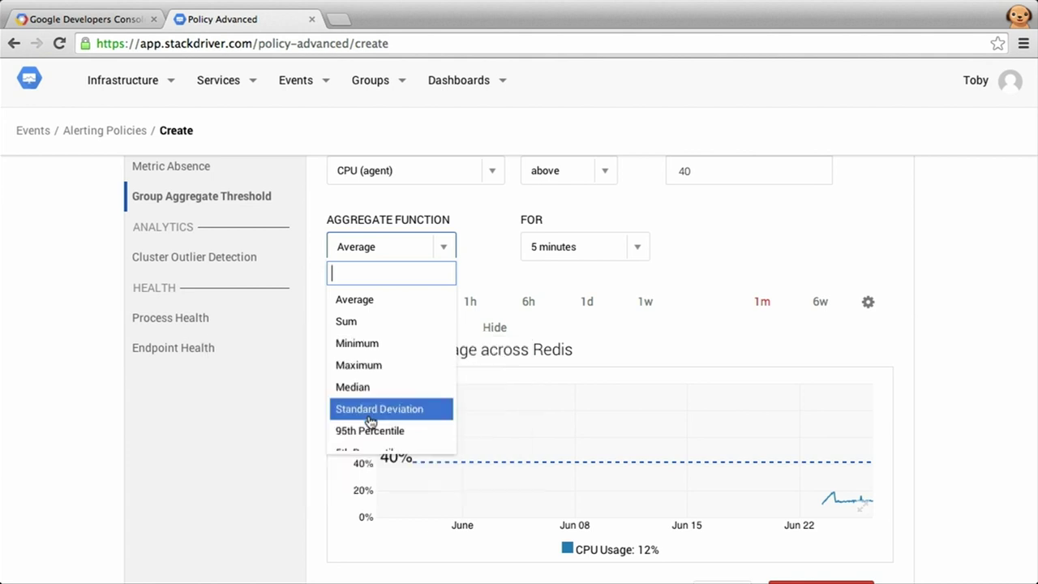
click(623, 334)
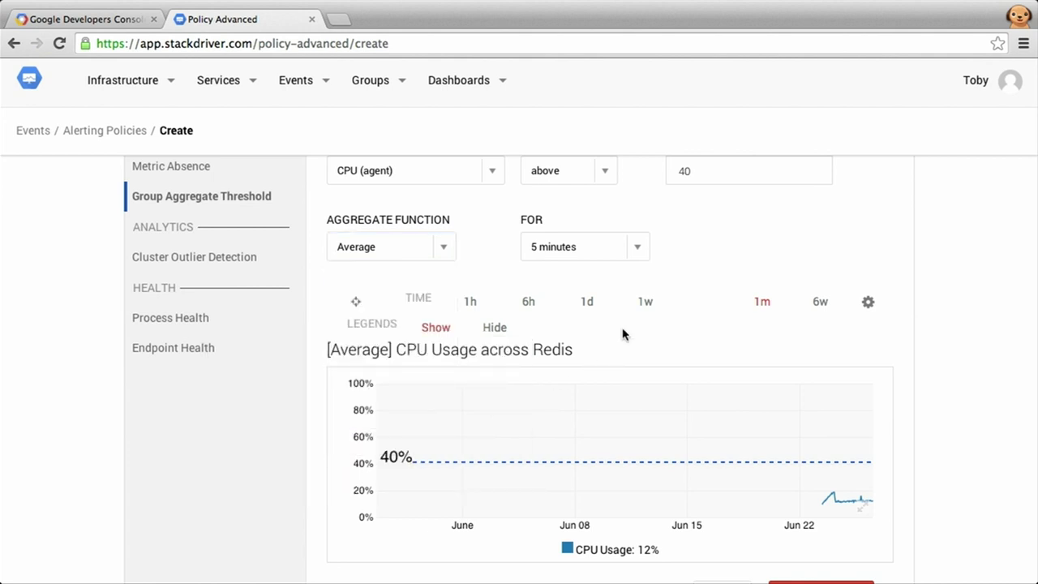
scroll(880, 369, down, 3)
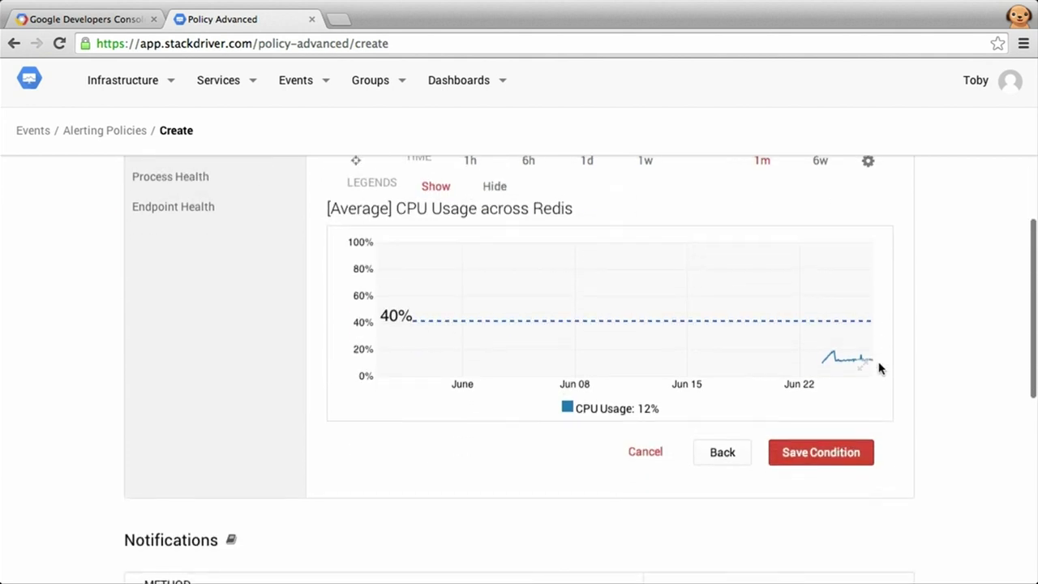
click(821, 453)
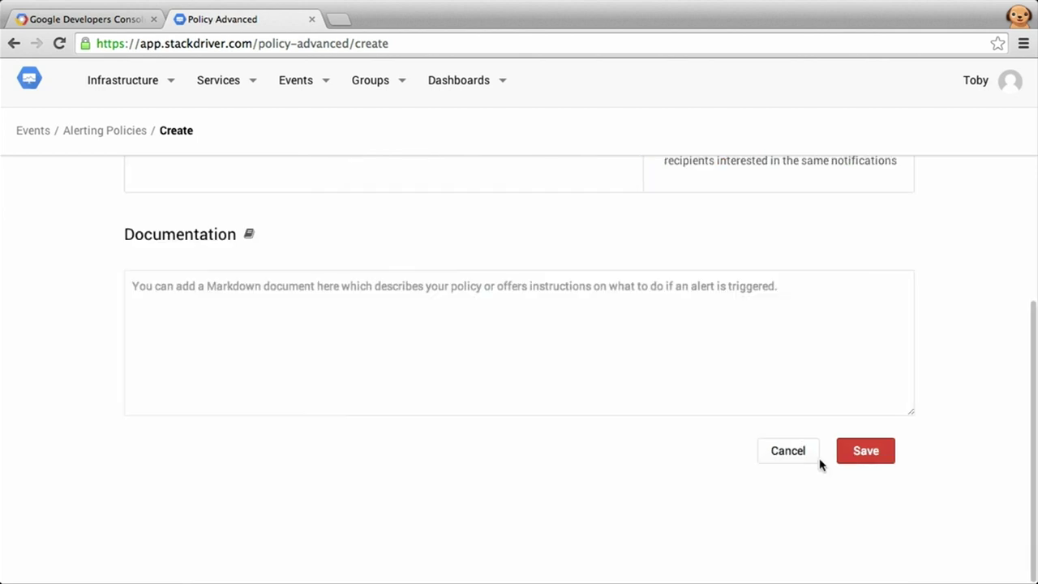
Make the alerting policy trigger only when ALL conditions are met.
scroll(895, 309, up, 10)
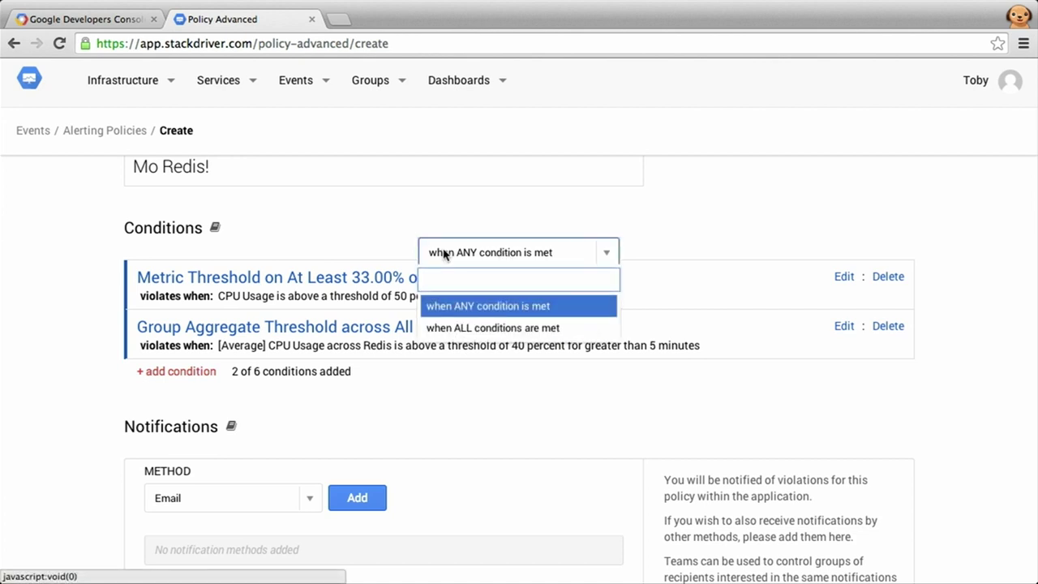
click(450, 326)
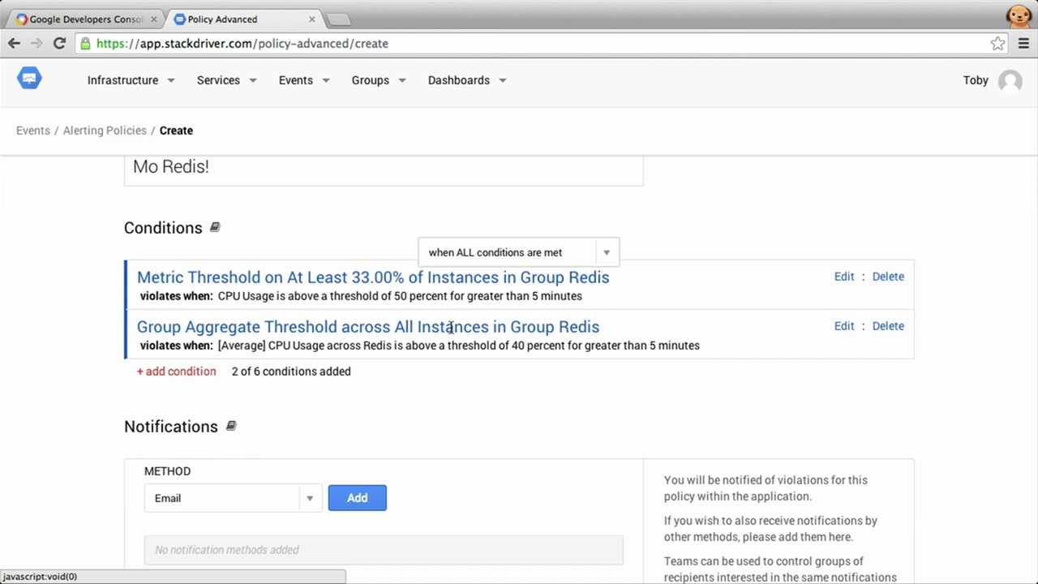
Add an Email notification to the policy and switch its recipient type to Team, addressing Everyone.
scroll(482, 439, down, 2)
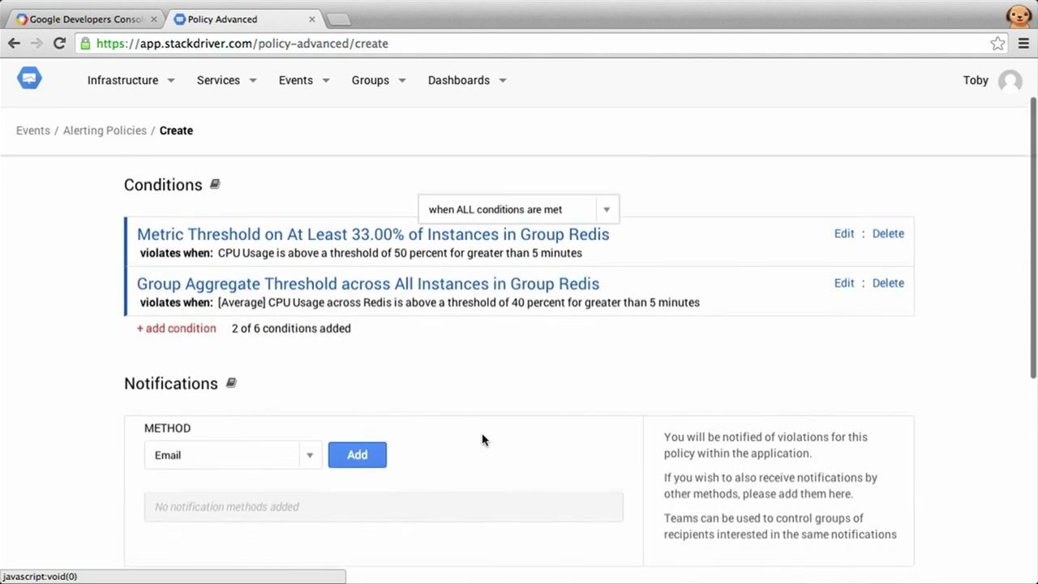
scroll(482, 439, down, 2)
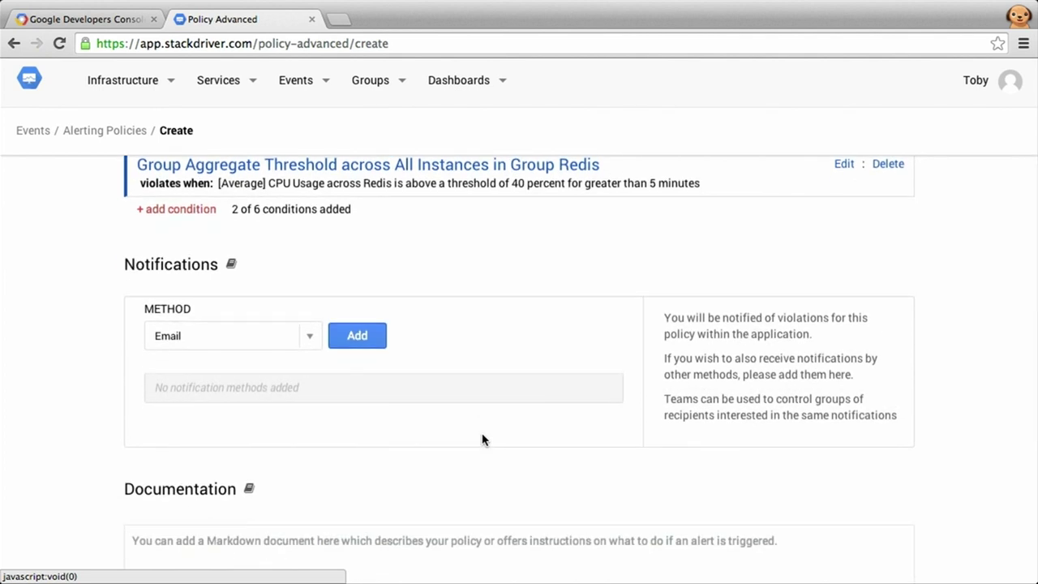
click(372, 345)
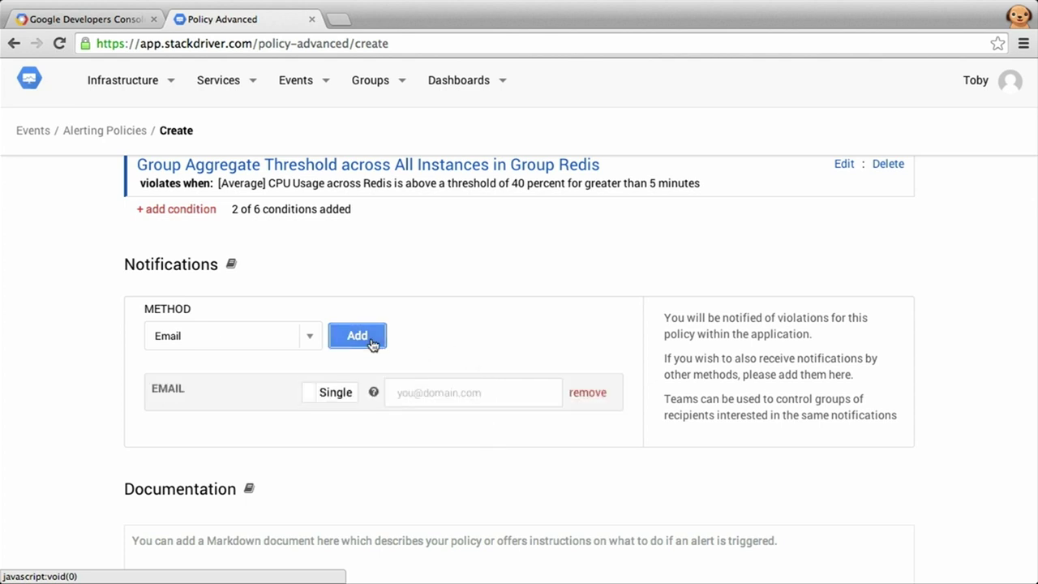
click(331, 397)
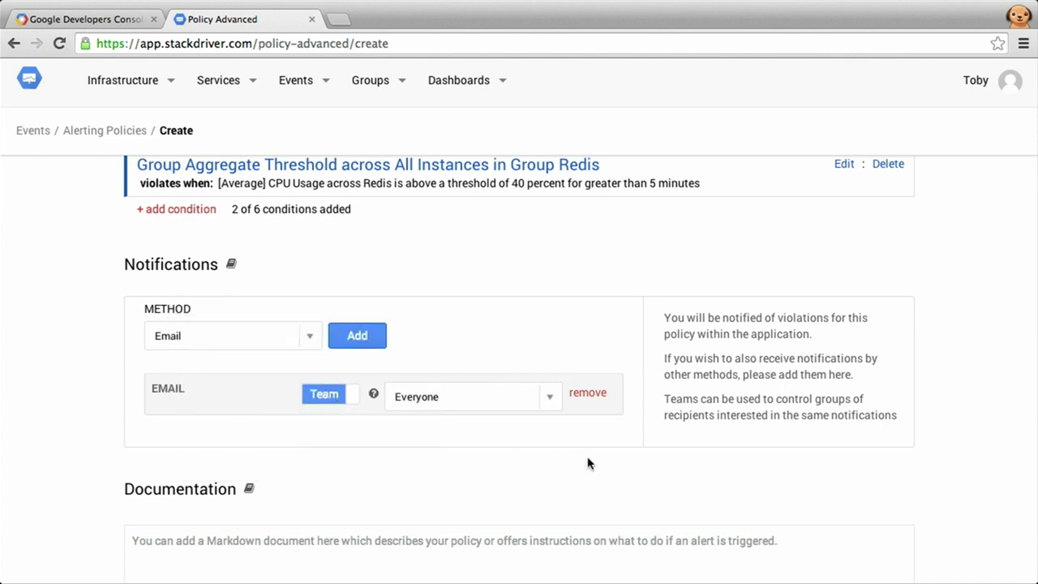
Enter "1. Panic. 2. Reboot. 3. Profit??" as the policy's documentation and save the policy.
scroll(589, 462, down, 3)
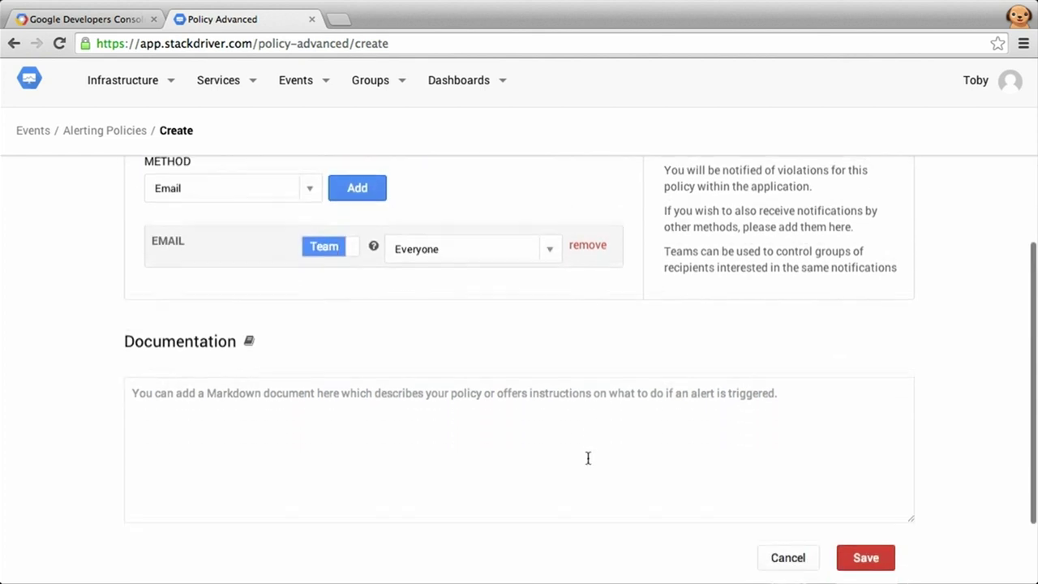
click(733, 386)
click(902, 294)
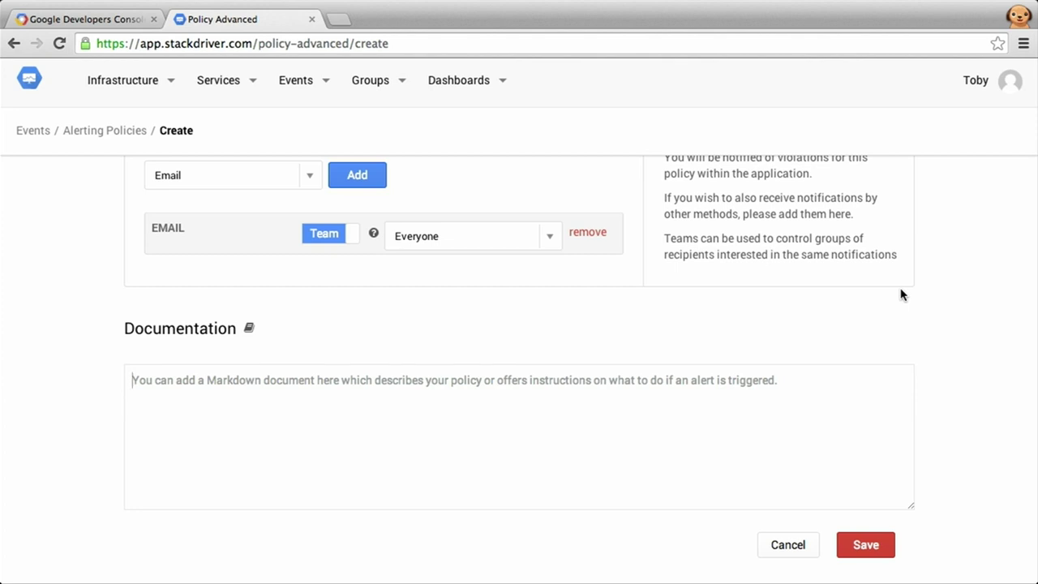
text(1. Pani)
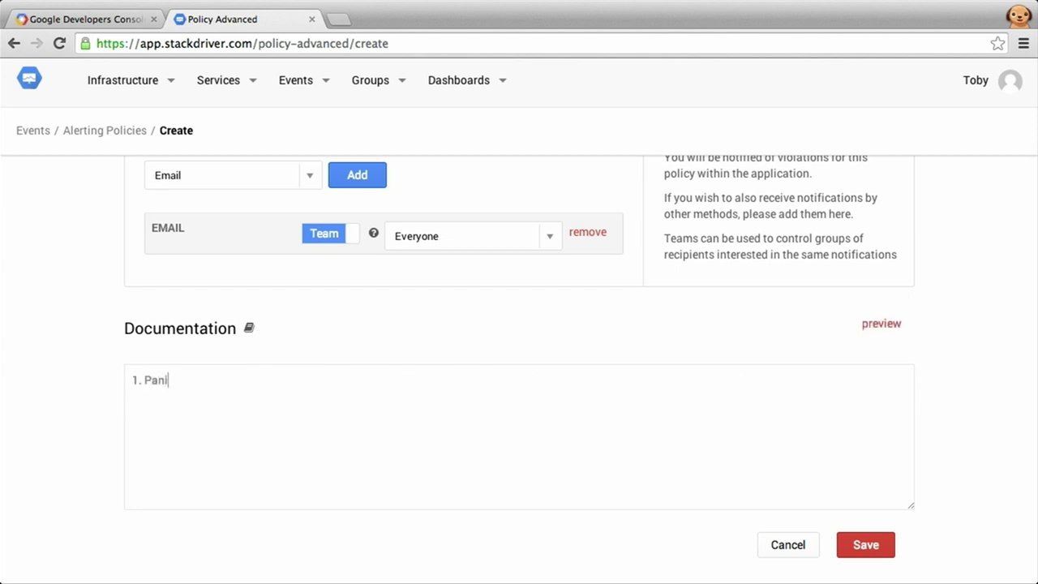
text(c. 2. Reboot. 3. Profit??)
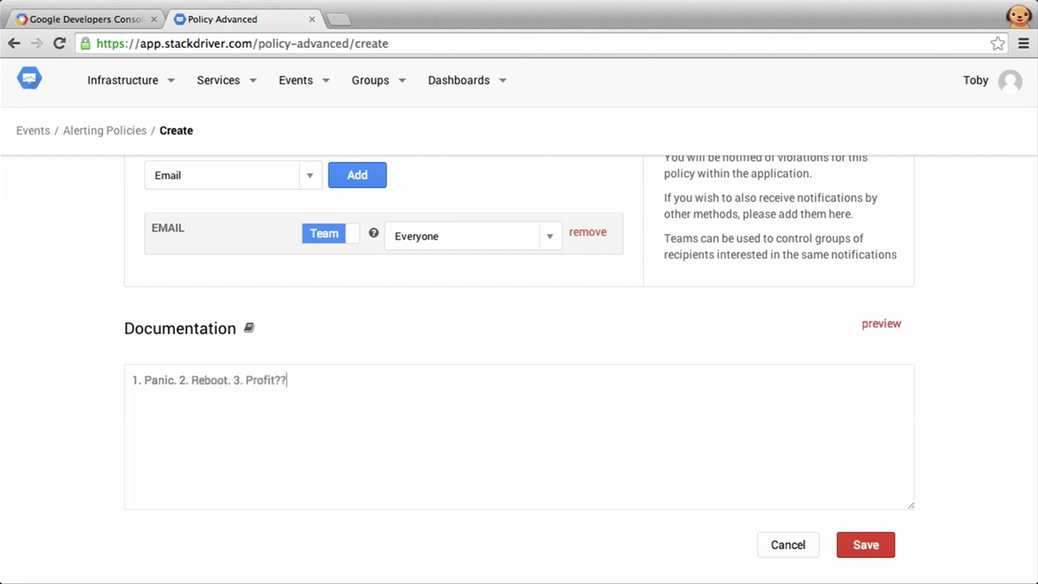
click(866, 546)
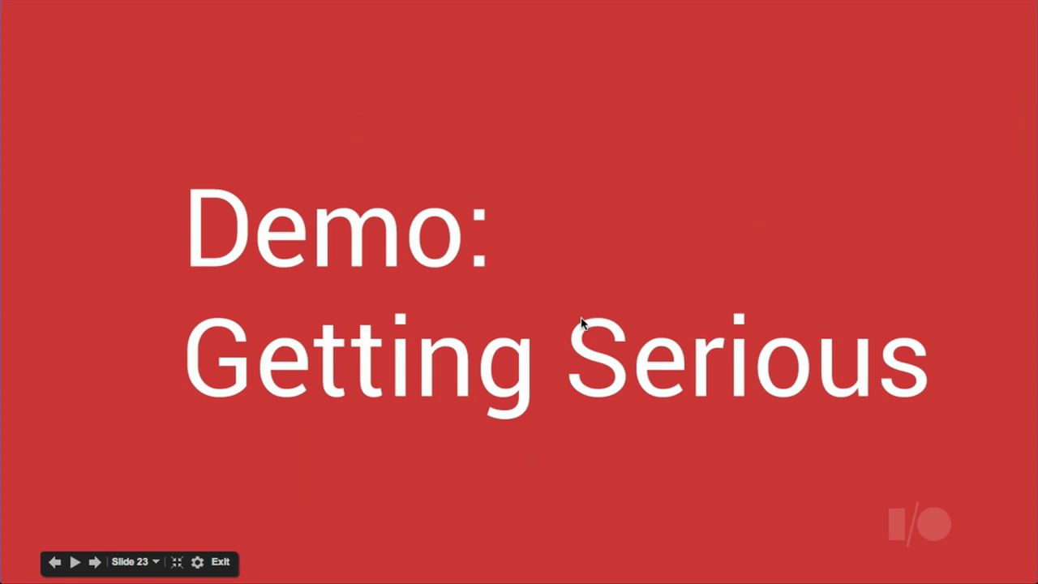
key(Right)
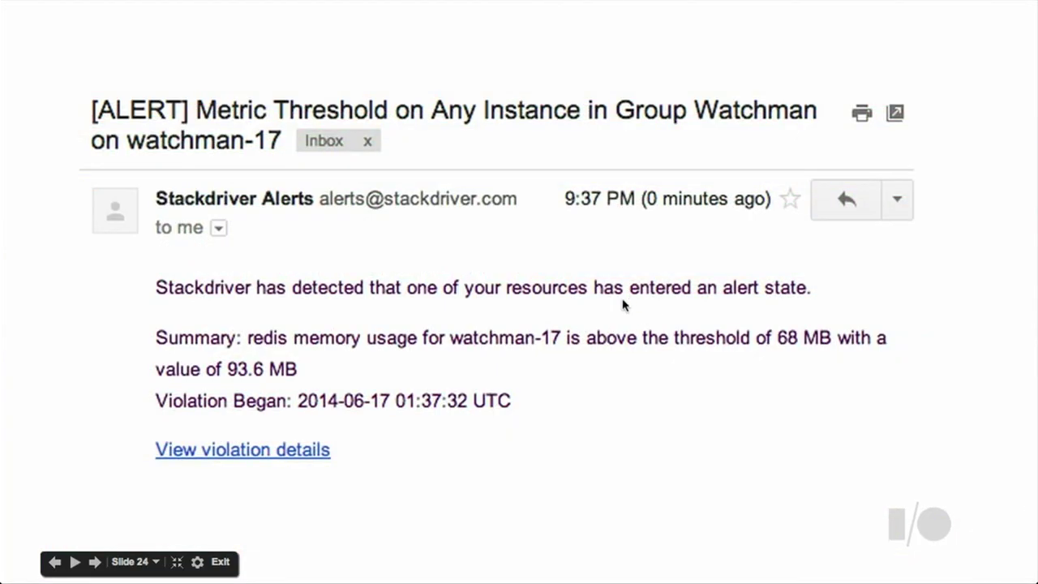